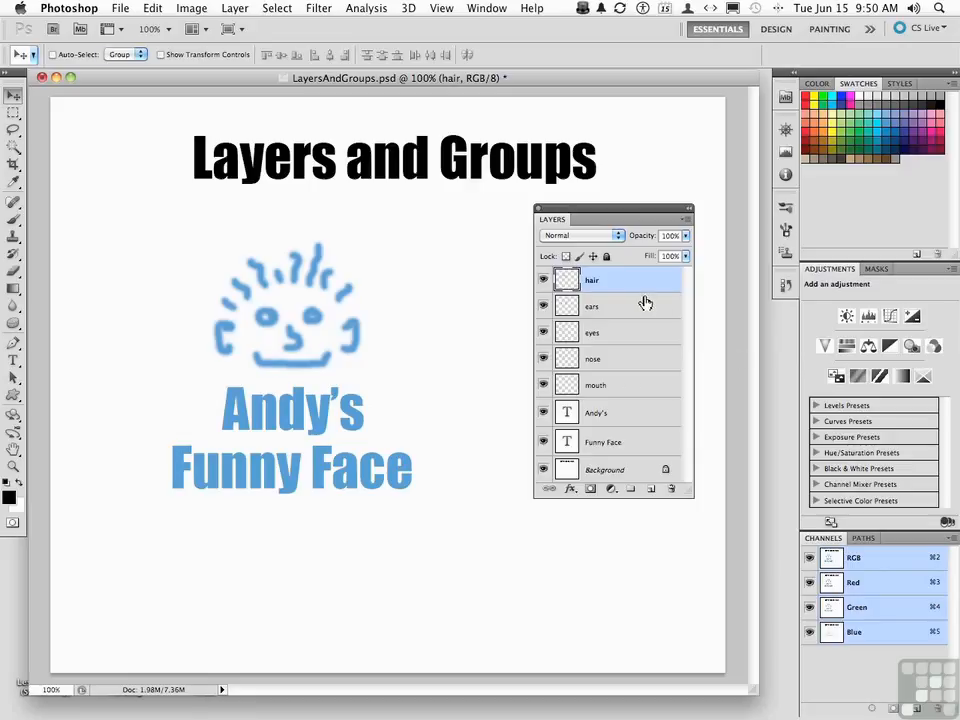
Hide and reshow each layer in turn, from hair down to Funny Face, to examine what each contains.
click(543, 280)
click(543, 280)
click(543, 306)
click(543, 306)
click(543, 332)
click(543, 332)
click(543, 358)
click(543, 358)
click(543, 385)
click(543, 385)
click(542, 413)
click(542, 413)
click(543, 442)
click(543, 442)
Try moving only the hair layer up and to the right of the face, and undo the move.
drag(305, 302, 325, 265)
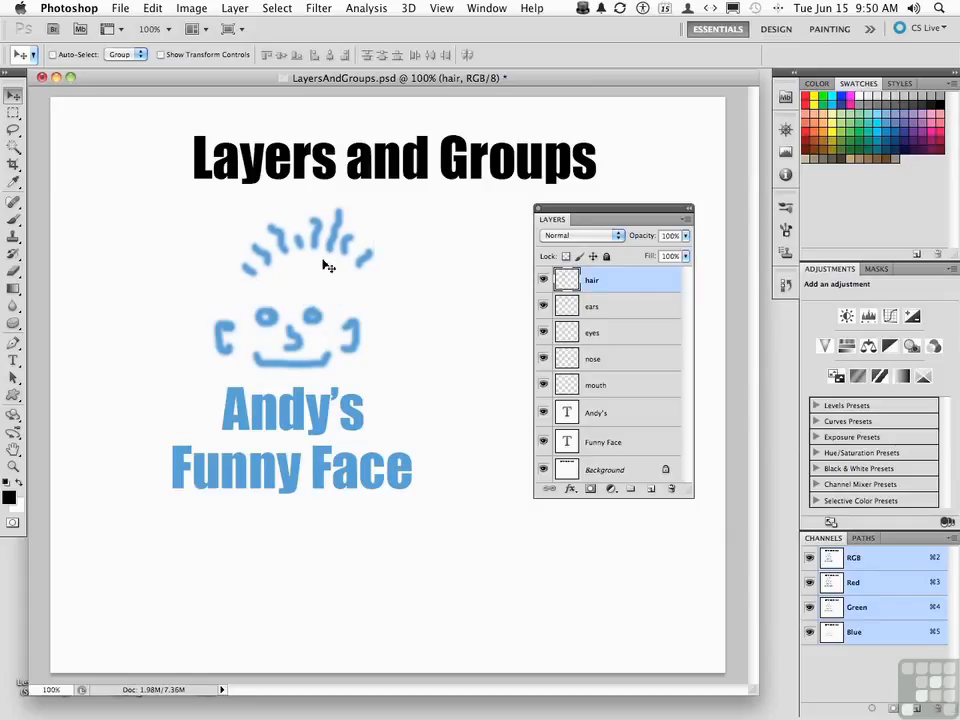
key(super+z)
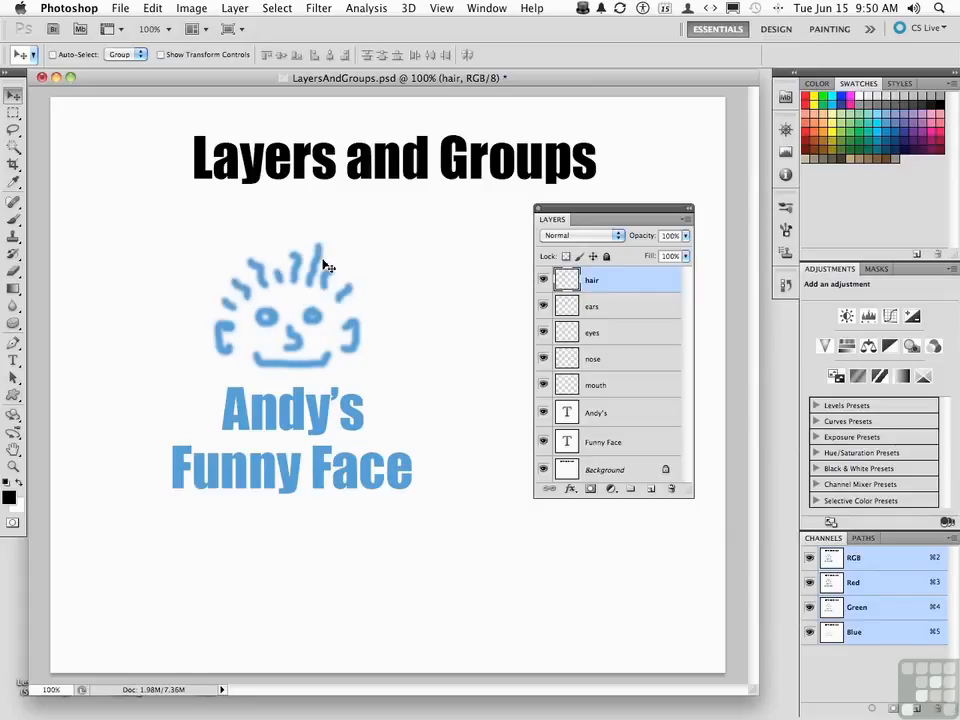
Select the hair through mouth layers together and move the whole face slightly to the right.
shift+click(595, 387)
mouse_move(330, 333)
mouse_down()
mouse_move(326, 315)
mouse_move(332, 331)
mouse_up()
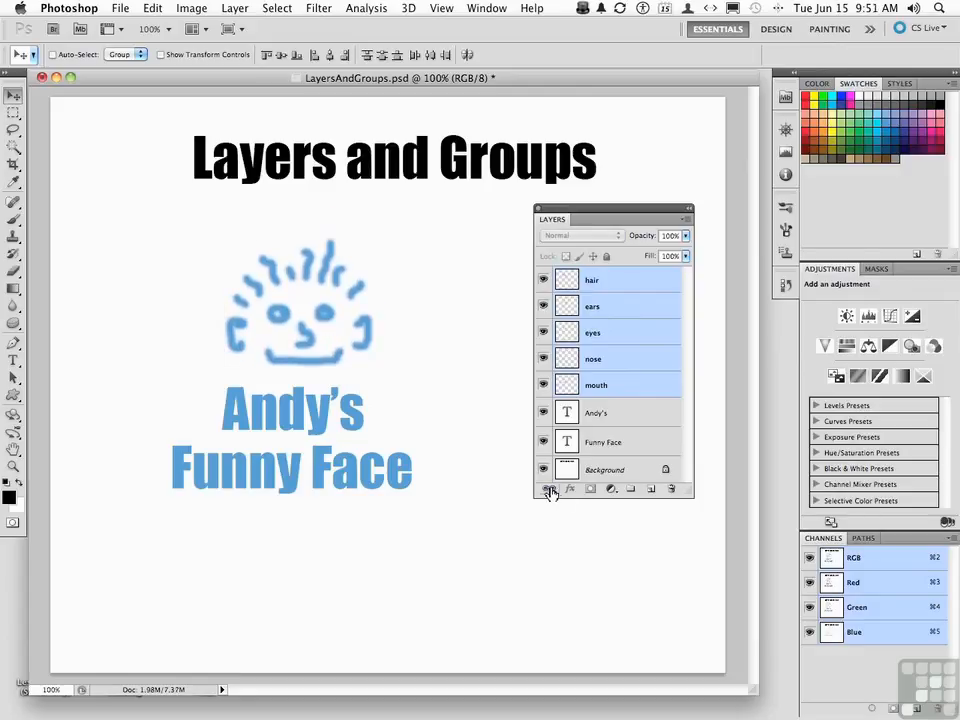
Link the five selected face layers, unlink them again, and select single face and text layers individually.
click(550, 490)
click(550, 488)
click(620, 284)
click(622, 310)
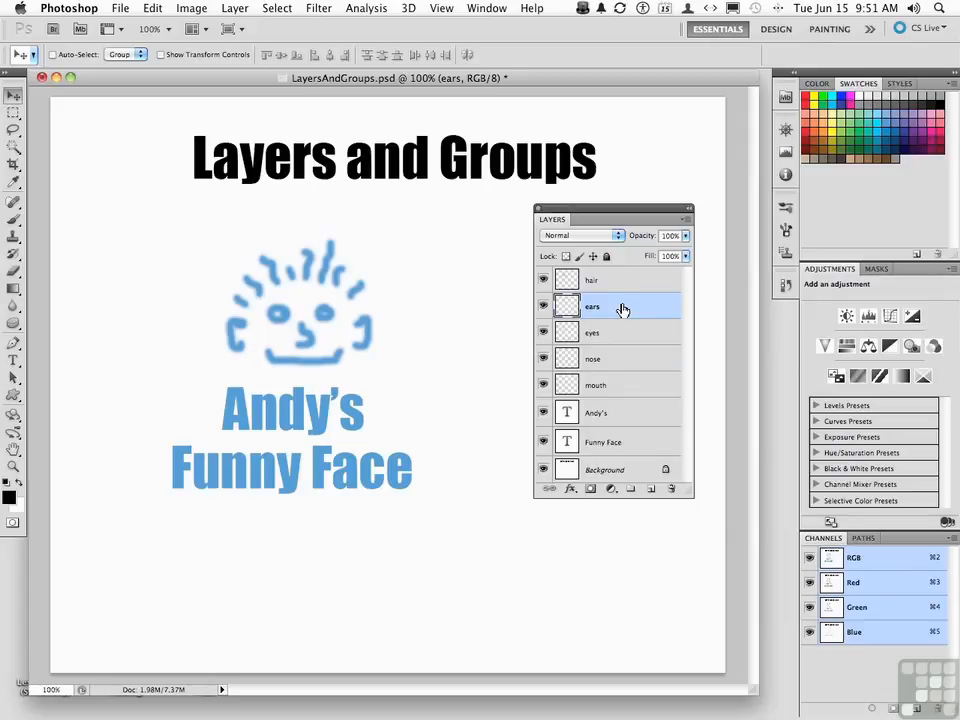
click(615, 420)
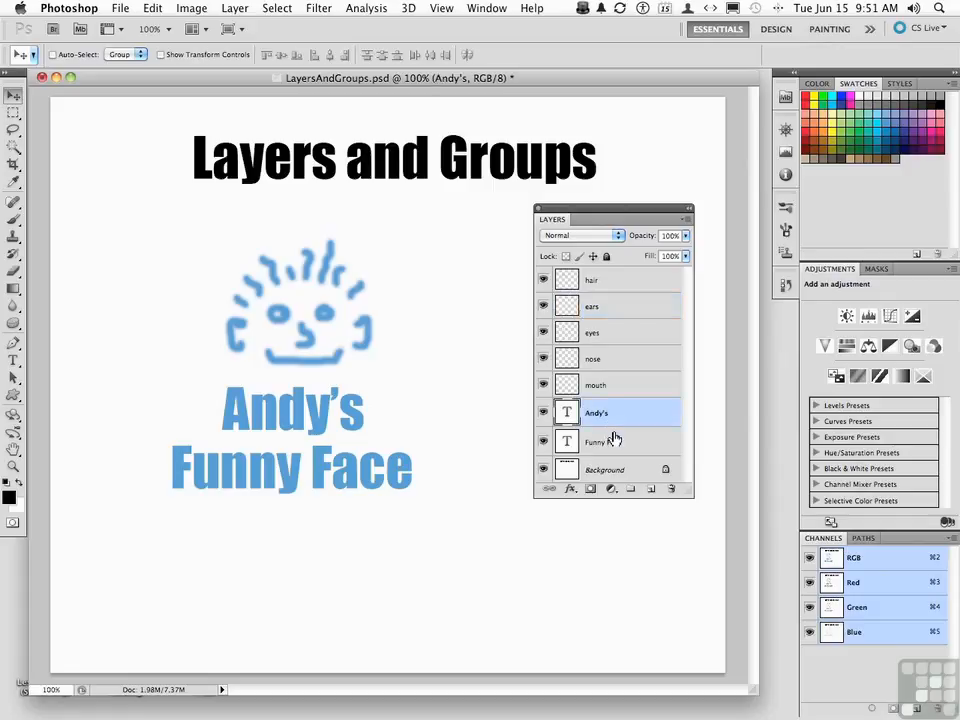
click(616, 444)
Create a new layer group above the hair layer, move the hair through mouth layers into it, and collapse it.
click(610, 287)
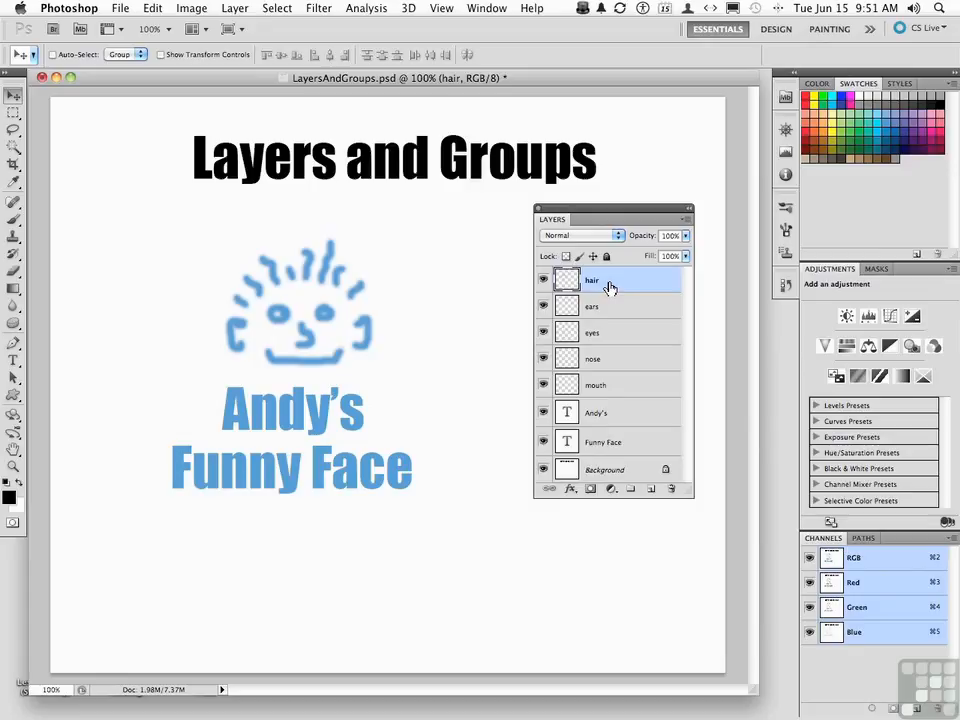
click(631, 492)
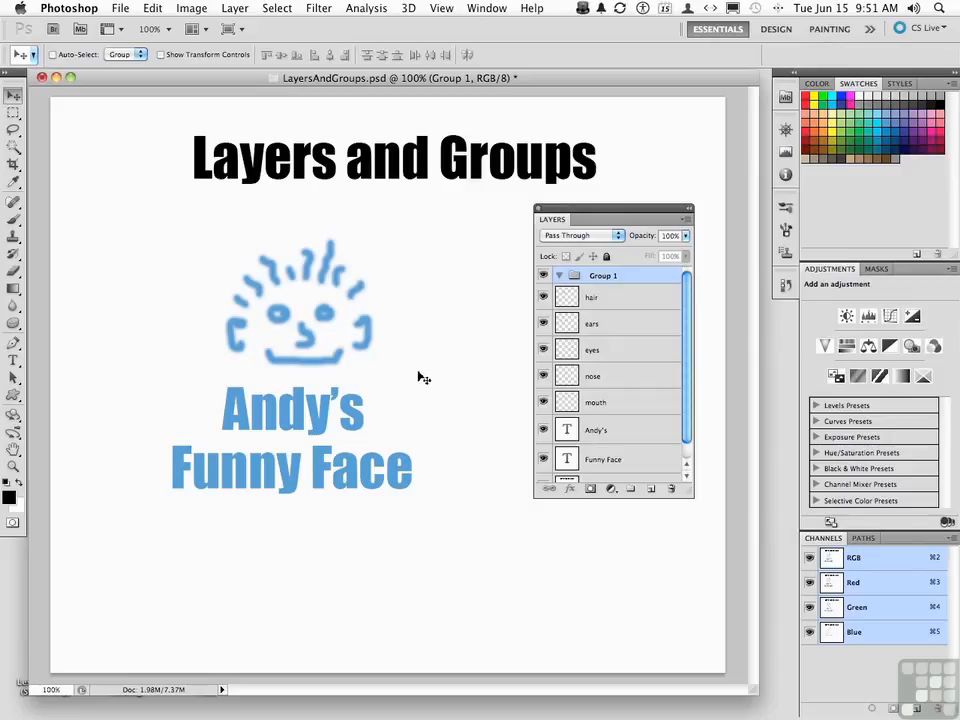
click(573, 302)
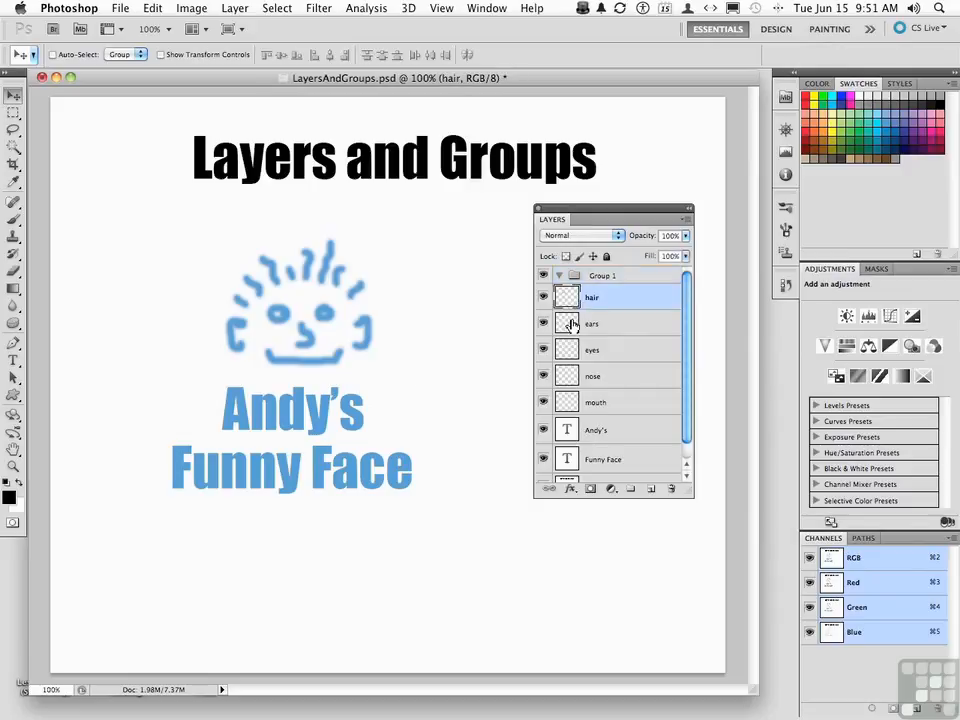
shift+click(575, 405)
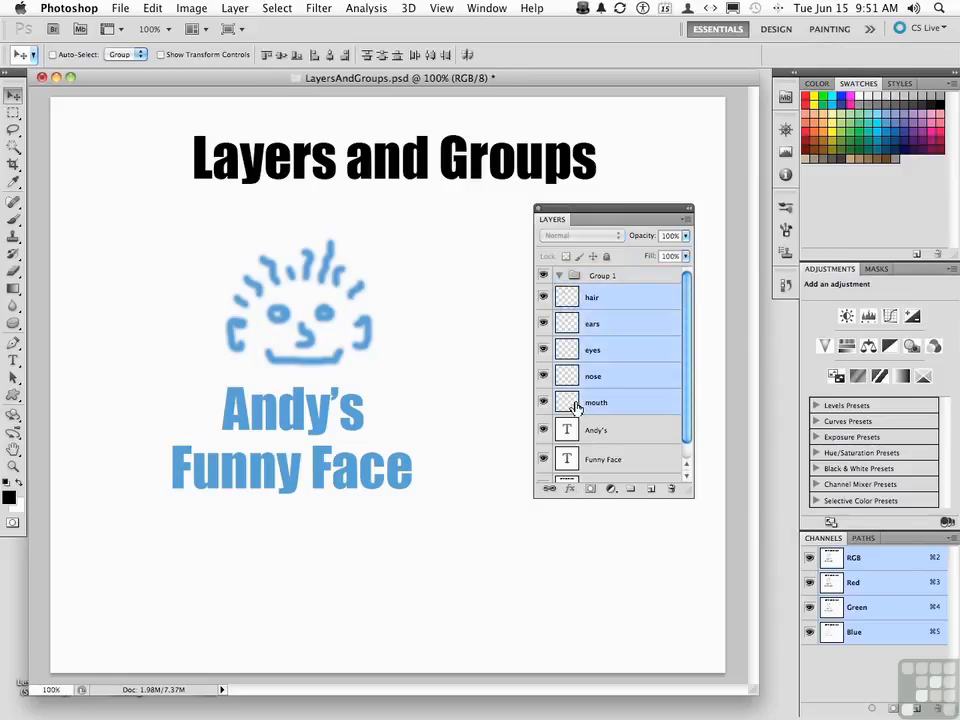
drag(569, 297, 574, 281)
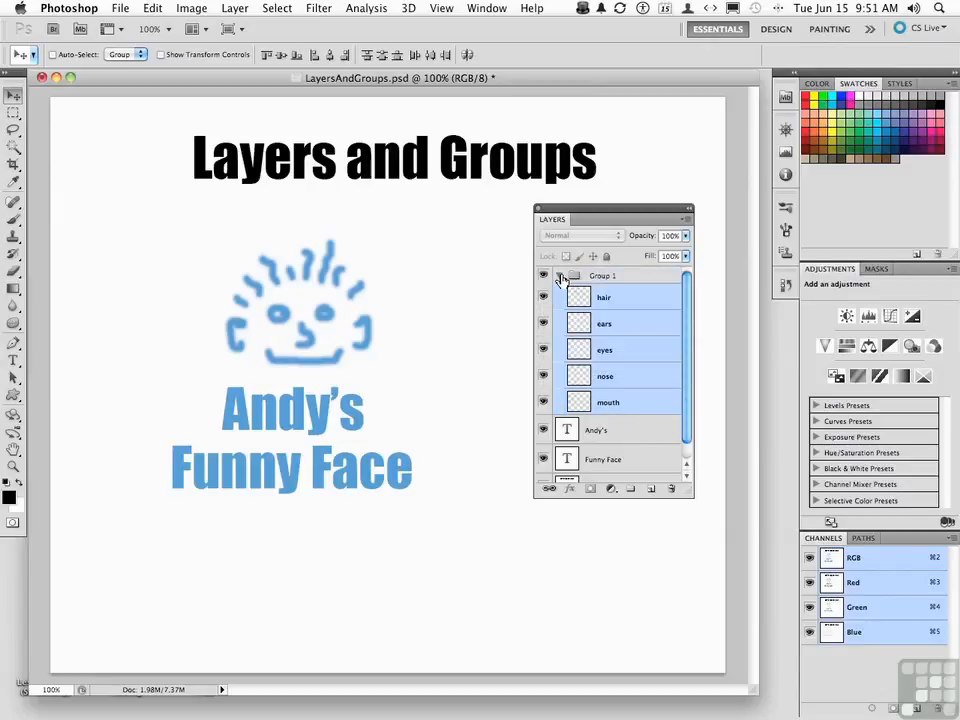
click(560, 277)
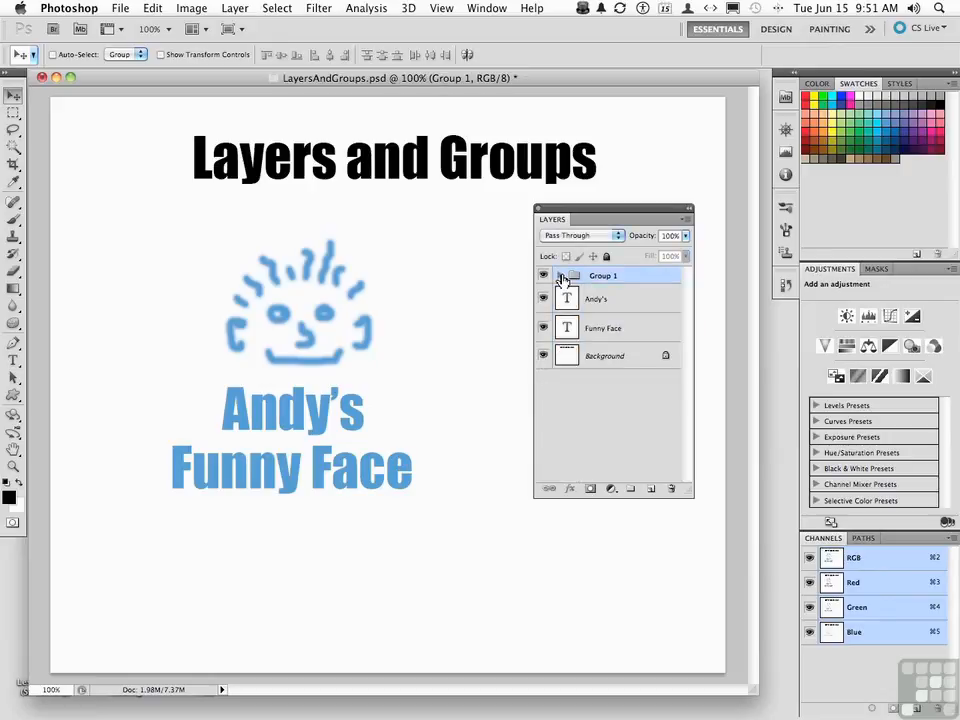
Hide and reshow the group holding the face layers, and move the whole group slightly on the canvas.
click(543, 276)
click(543, 276)
mouse_move(360, 306)
mouse_down()
mouse_move(377, 268)
mouse_move(368, 261)
mouse_move(352, 297)
mouse_up()
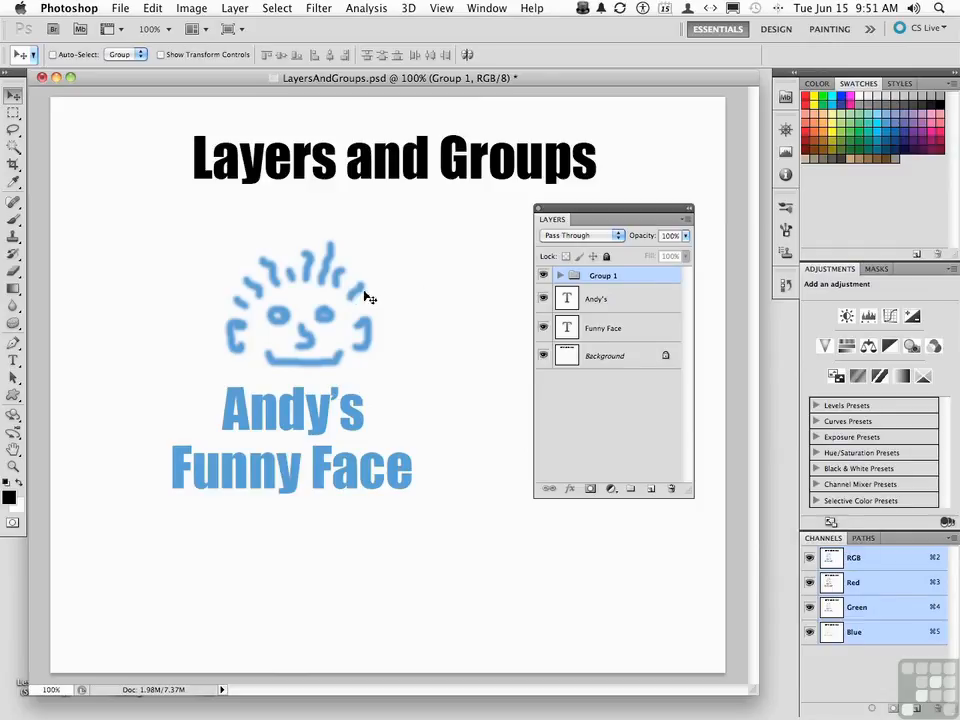
Expand the face group to examine its contents, selecting individual layers such as eyes inside it.
click(559, 277)
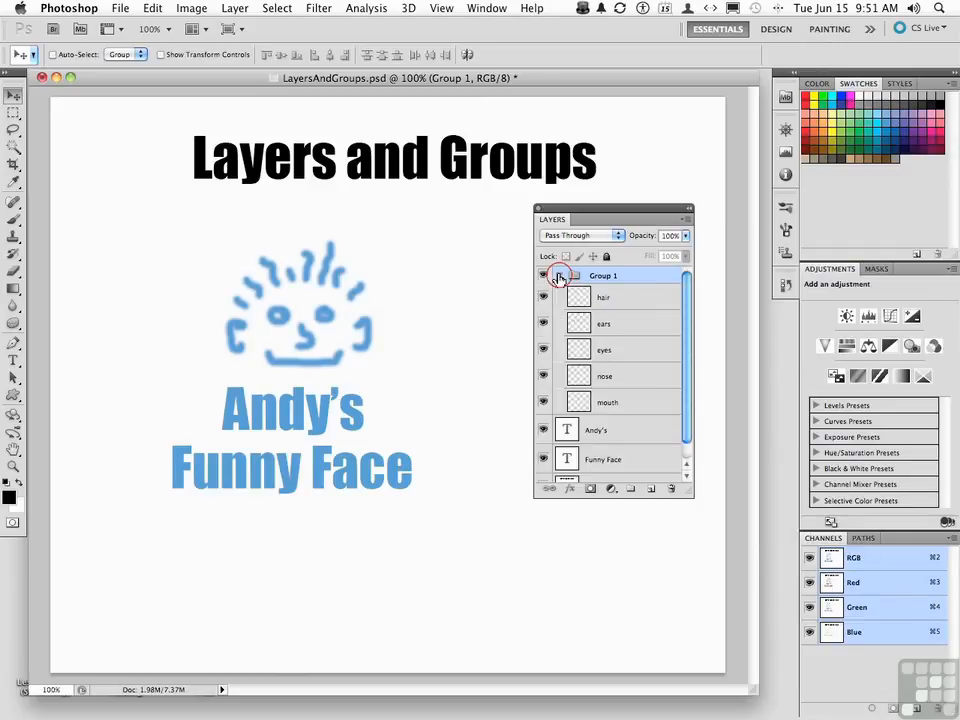
click(598, 327)
click(602, 350)
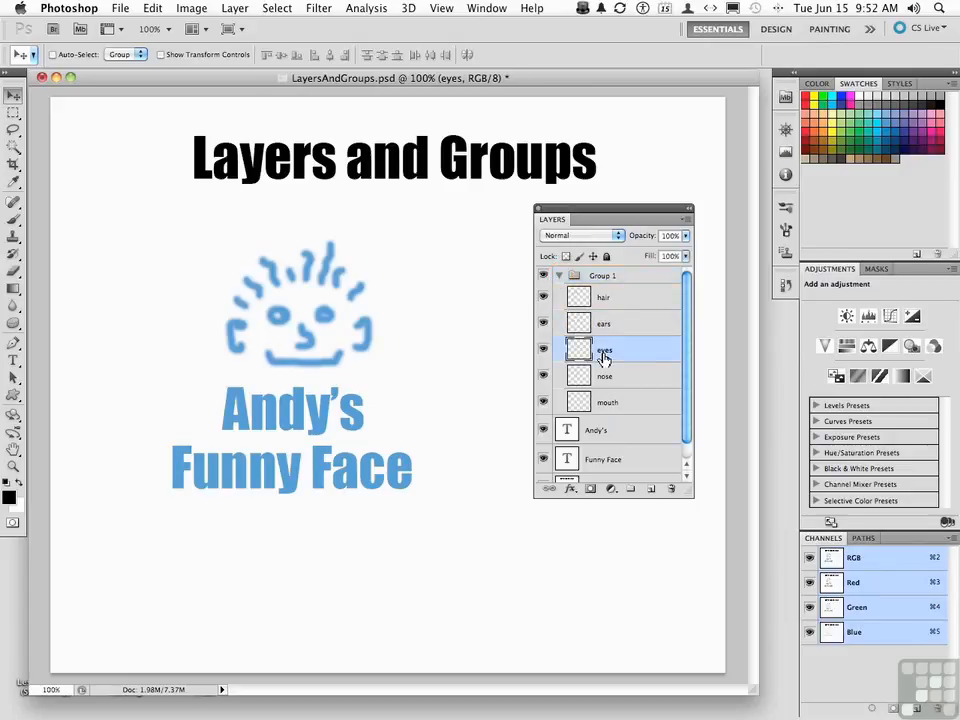
click(559, 277)
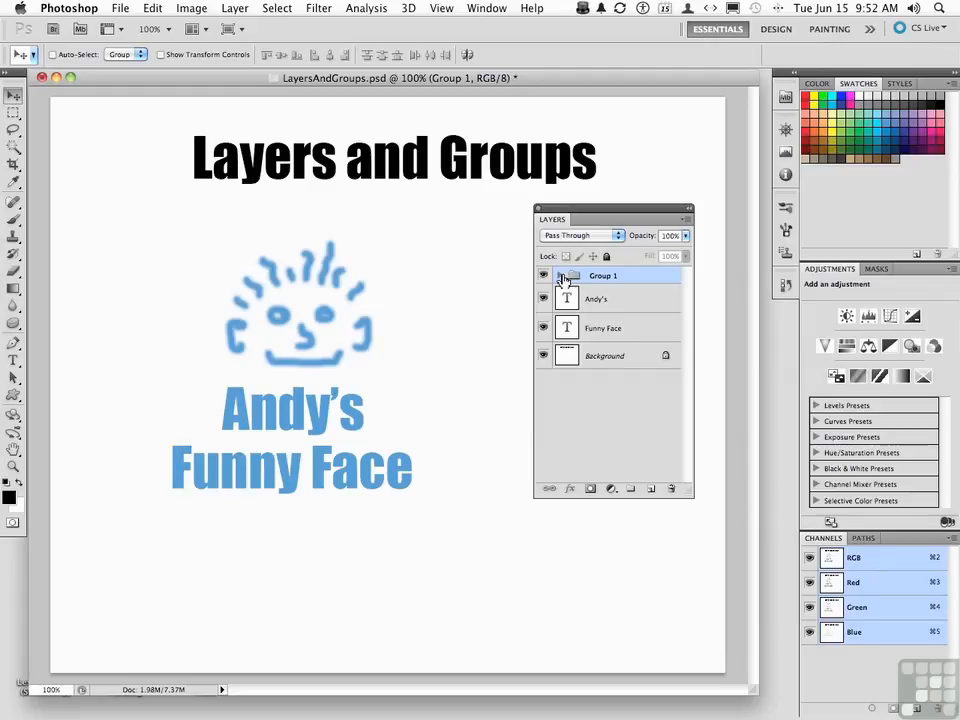
click(561, 277)
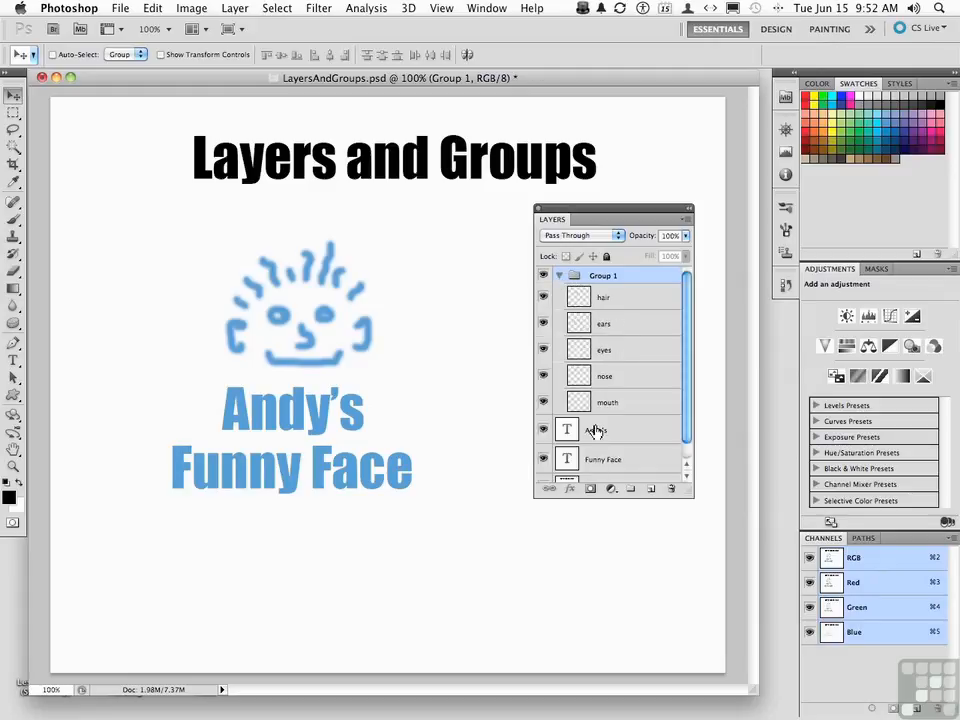
Collapse Group 1 and delete the group only, keeping its layers.
click(560, 276)
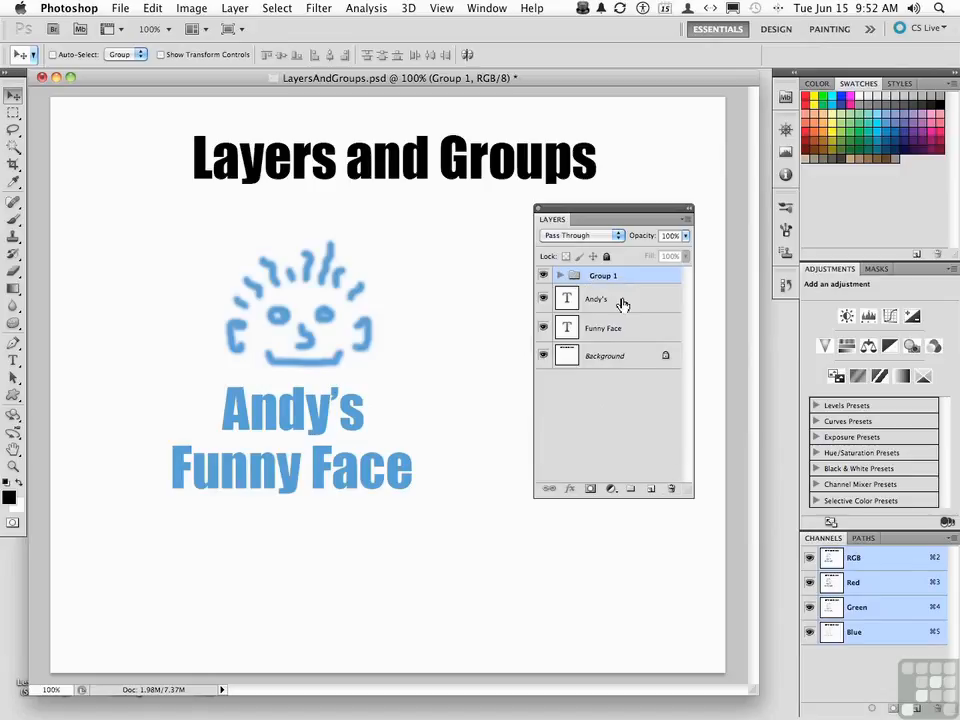
click(671, 489)
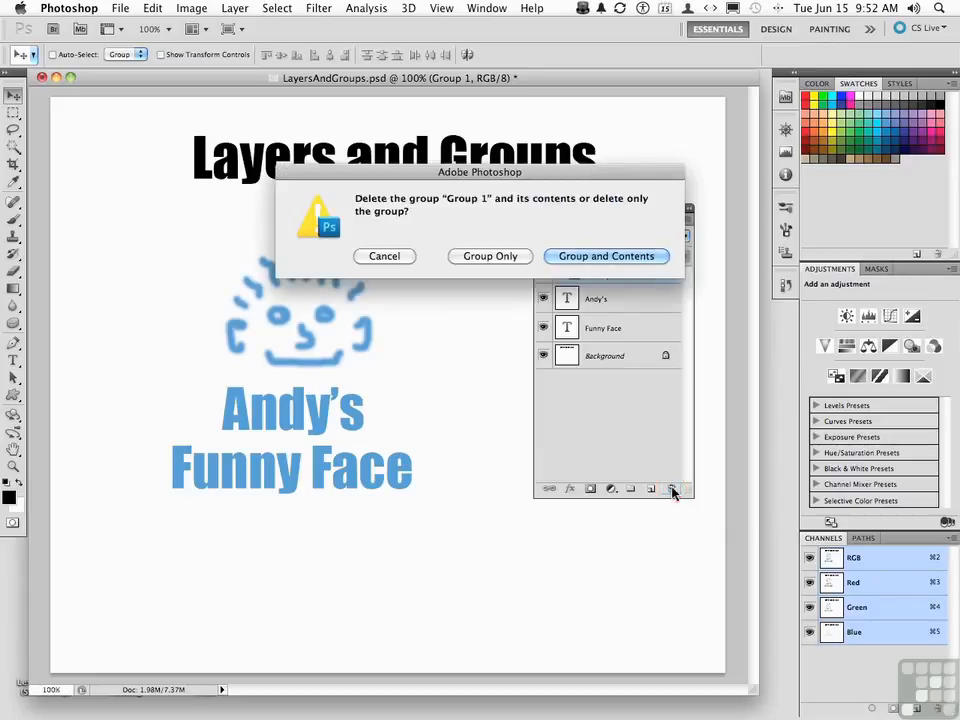
click(505, 256)
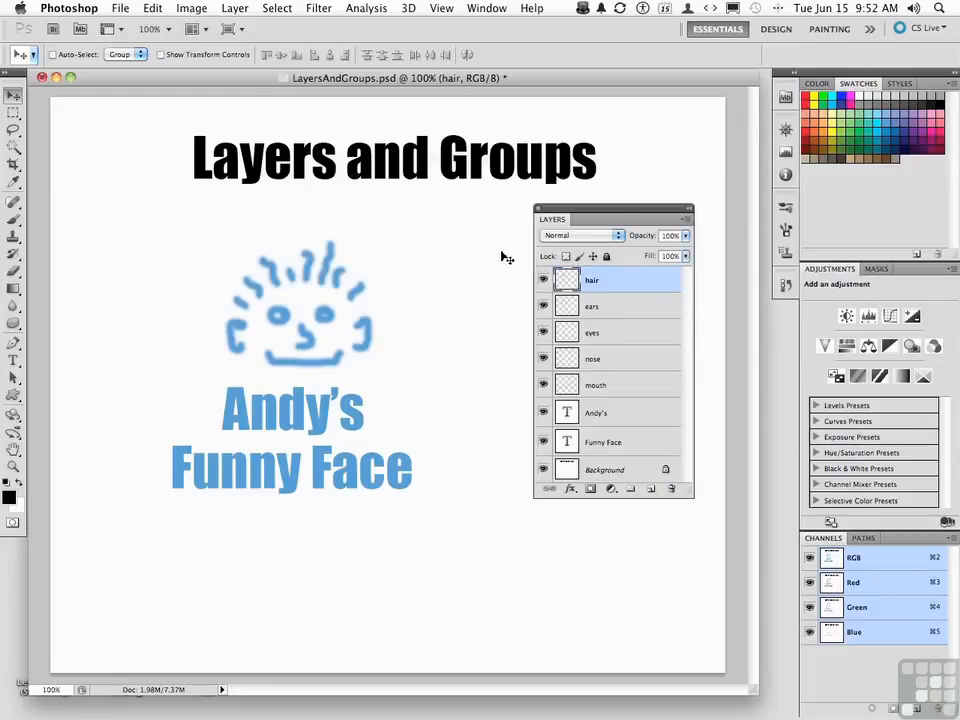
Create a new group named Face Elements from the hair through mouth layers, and check its contents before collapsing it.
shift+click(610, 393)
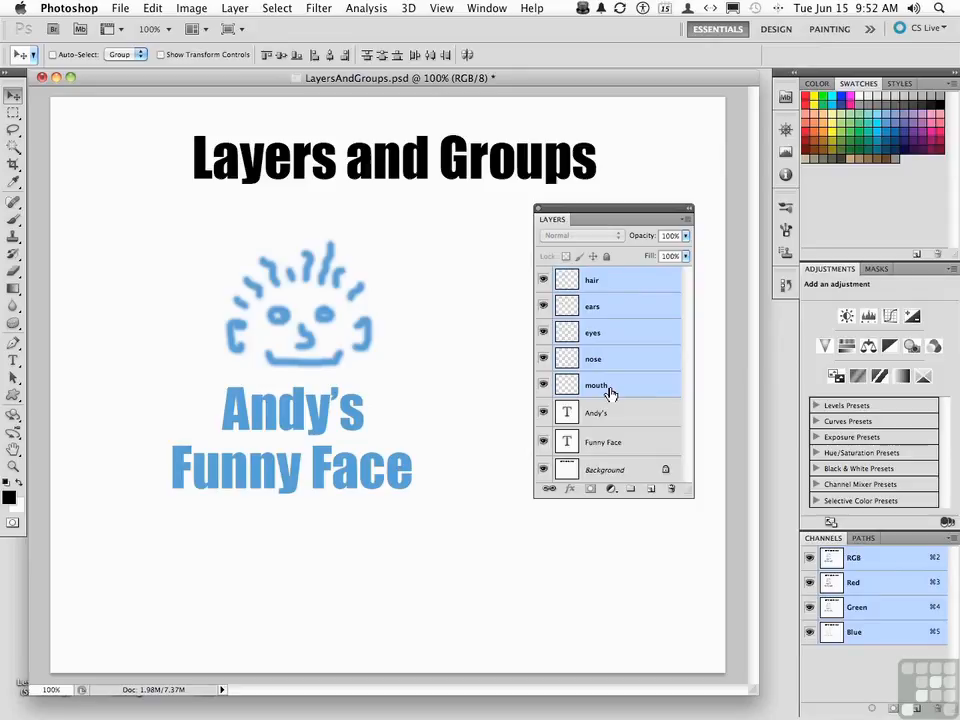
click(688, 220)
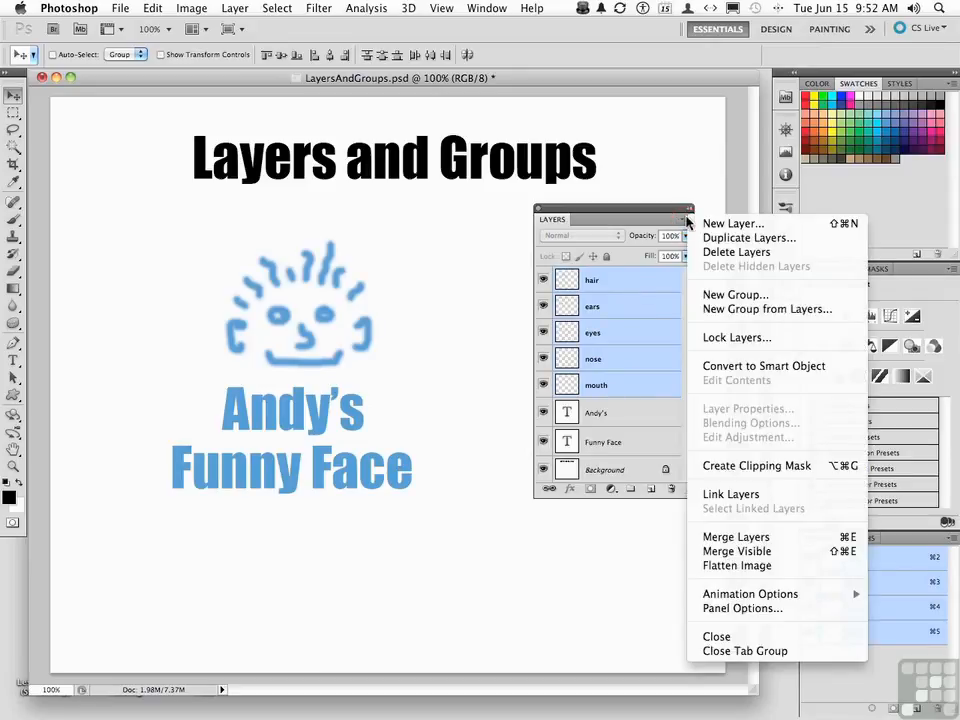
click(703, 316)
text(Face Elements)
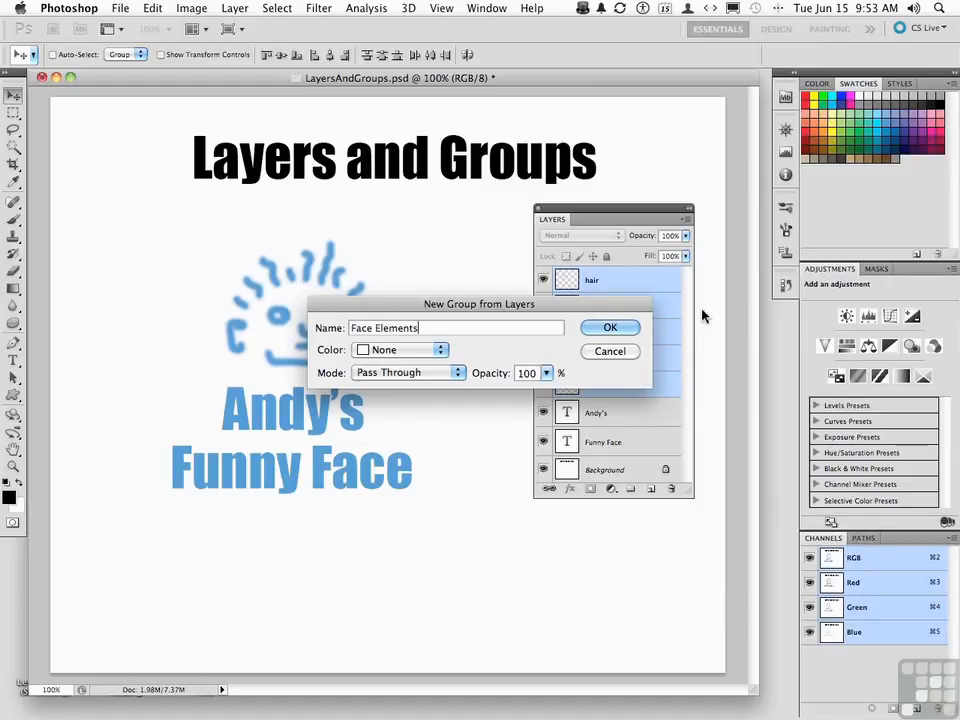
click(602, 329)
click(559, 277)
click(559, 277)
Create a new group named Text directly above the upper of the two text layers.
click(585, 301)
click(587, 329)
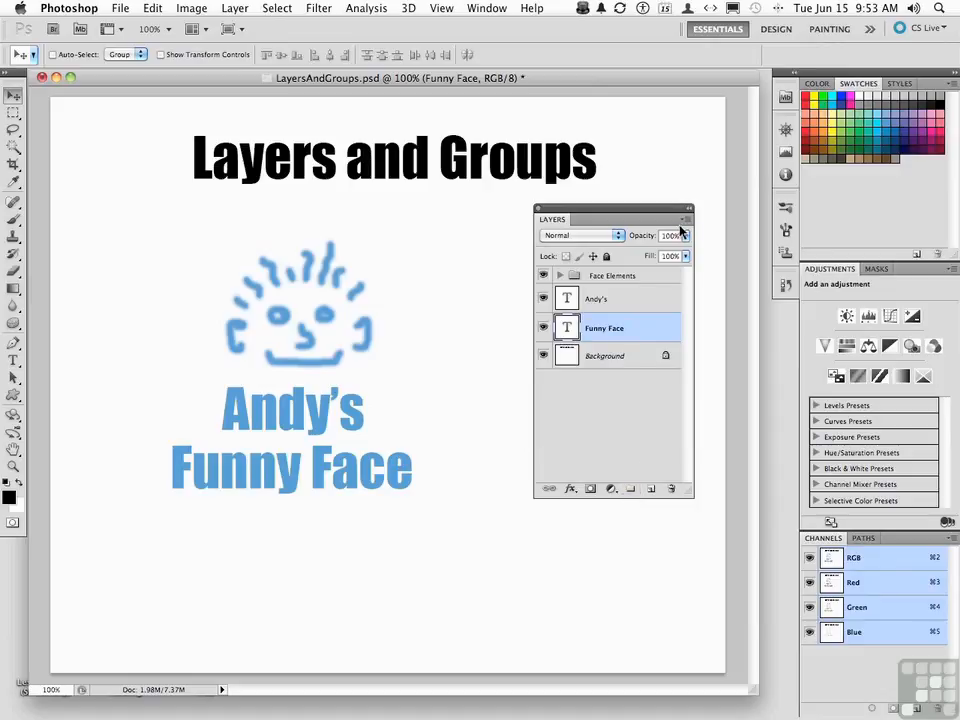
click(615, 300)
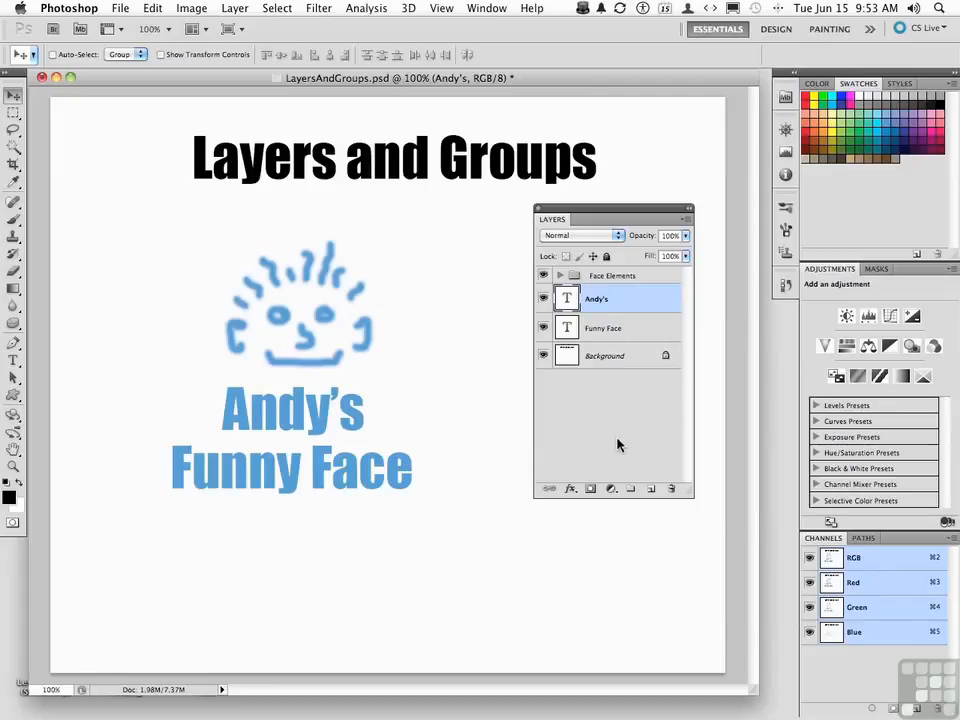
alt+click(631, 488)
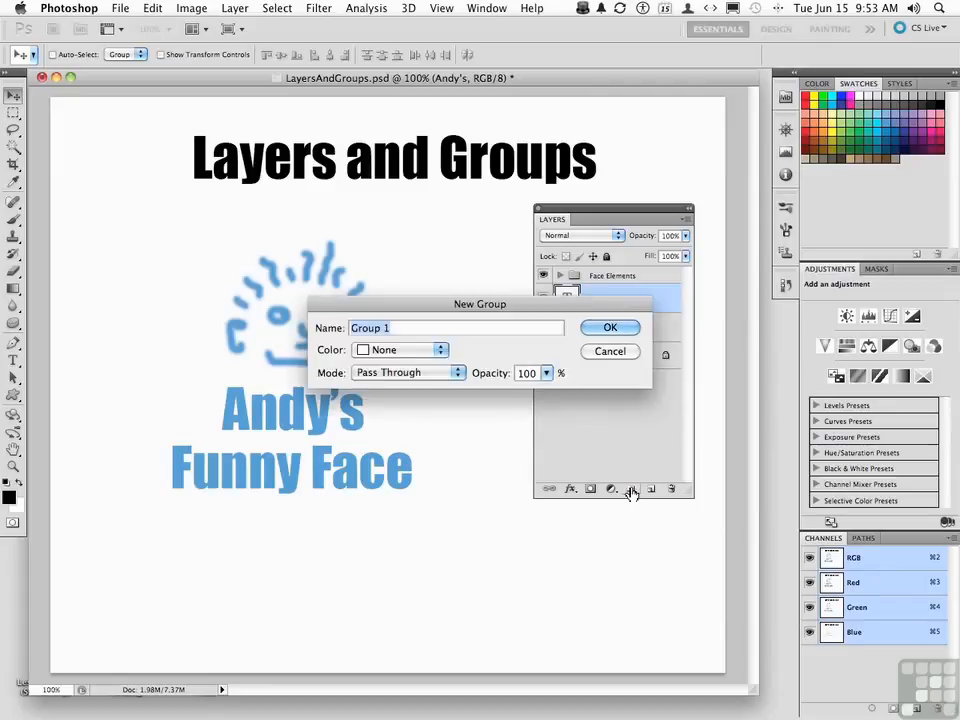
text(Text)
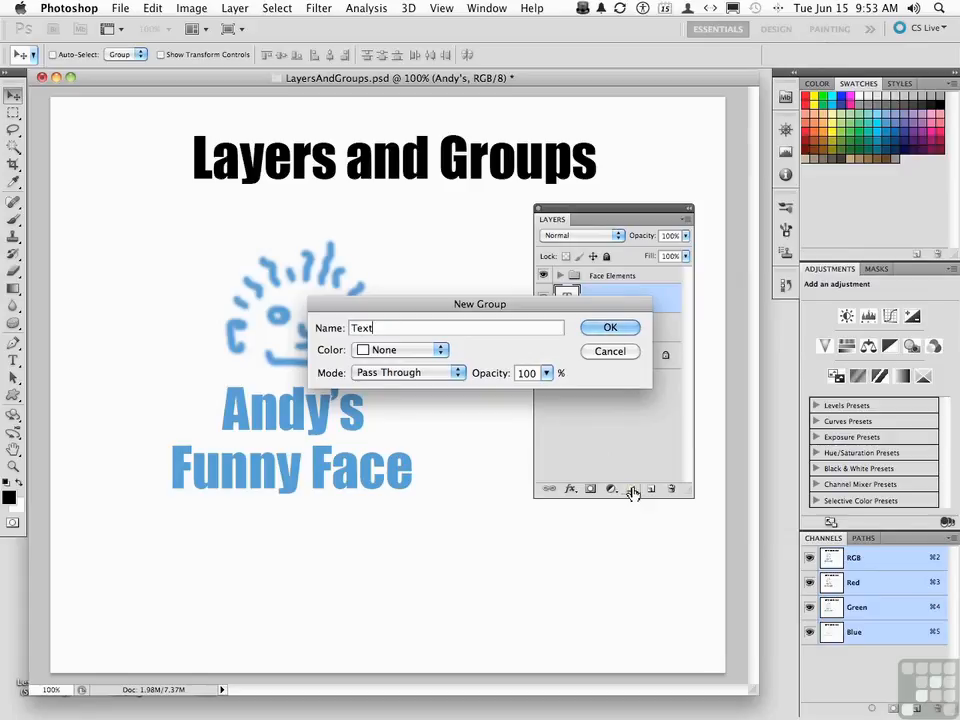
click(626, 331)
Move both text layers into the Text group and collapse the group.
click(608, 317)
shift+click(606, 347)
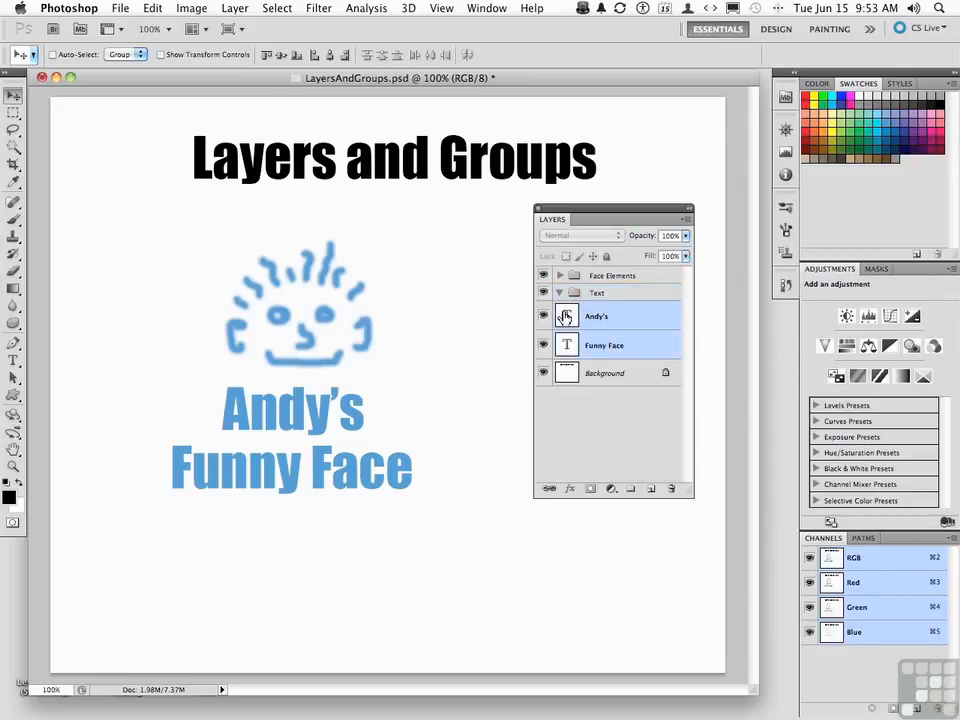
drag(567, 316, 572, 294)
click(561, 294)
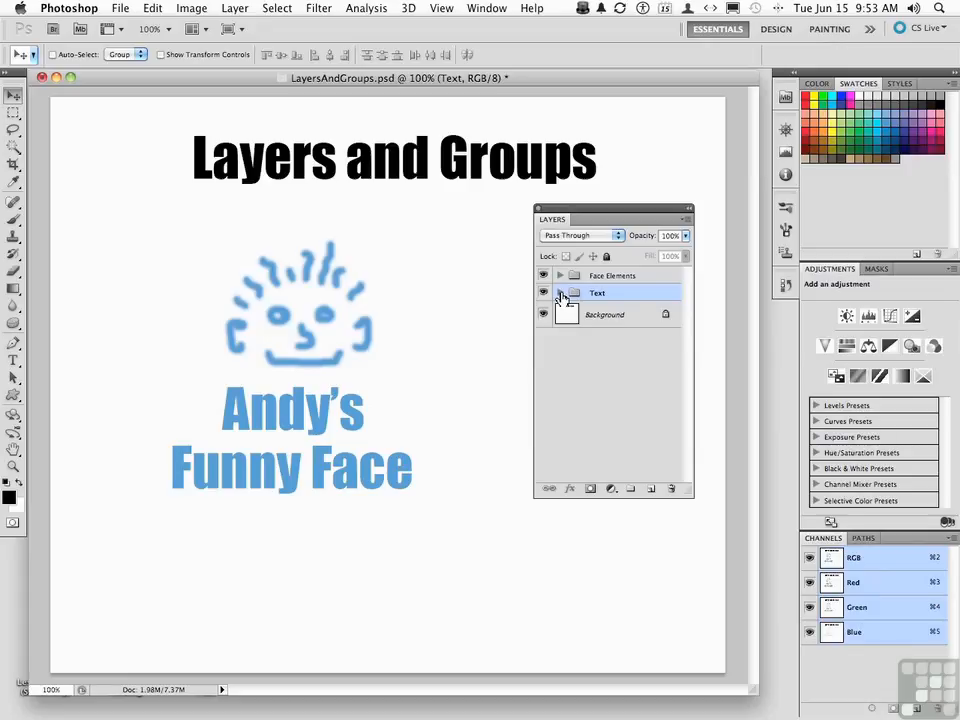